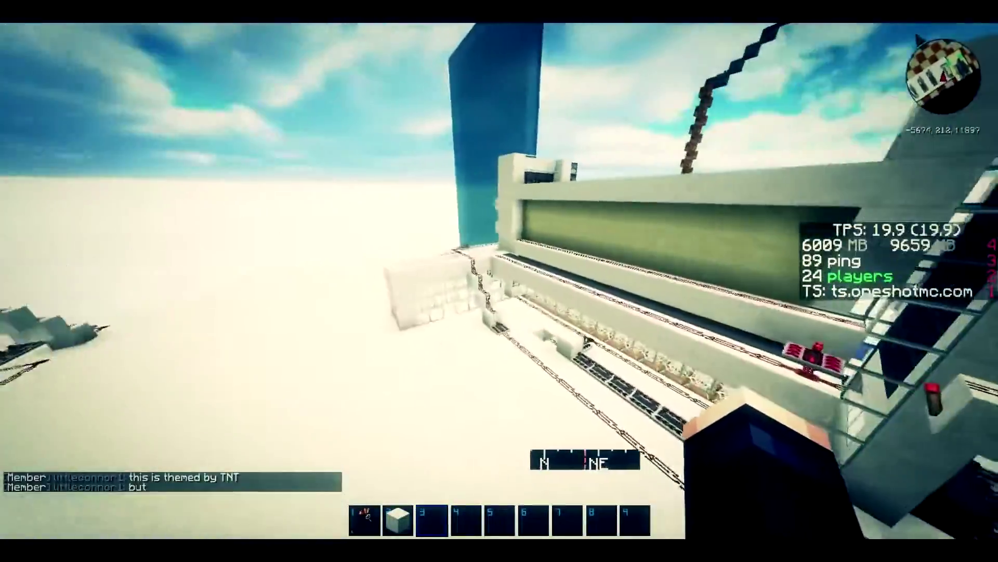
- Fly over the cannon into the glass corridor and break the block straight ahead
{"action": "key", "text": "2"}
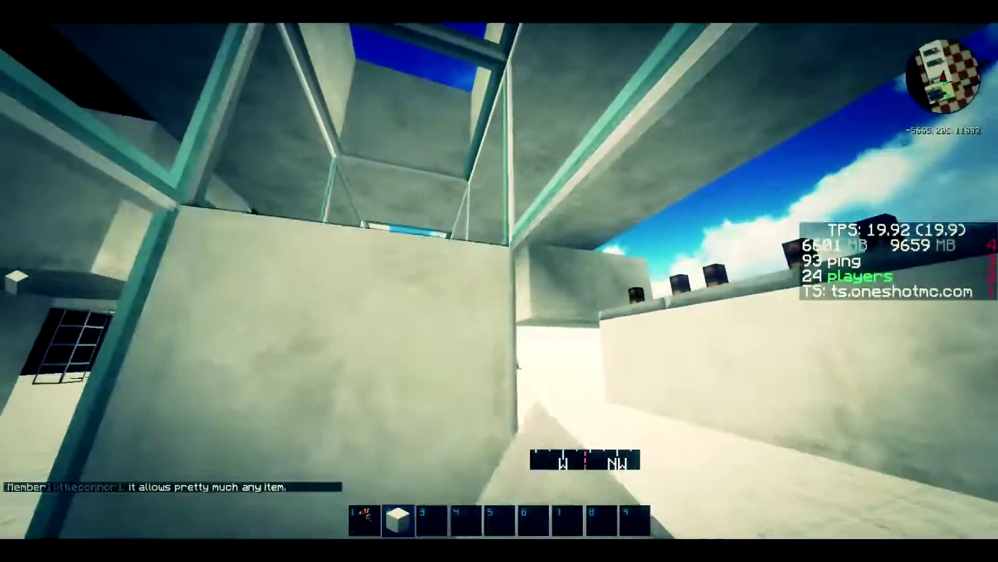
{"action": "key", "text": "w"}
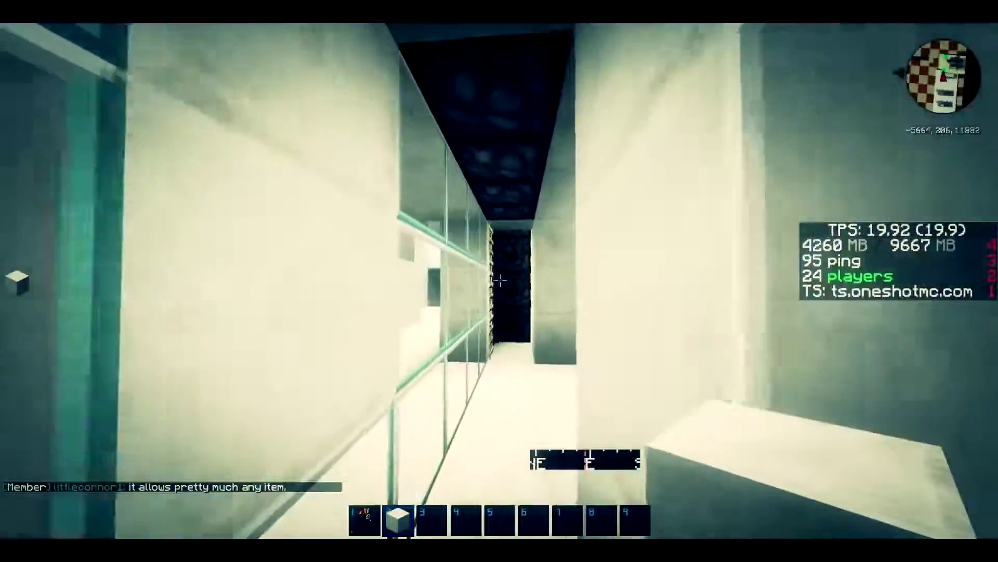
{"action": "key", "text": "w"}
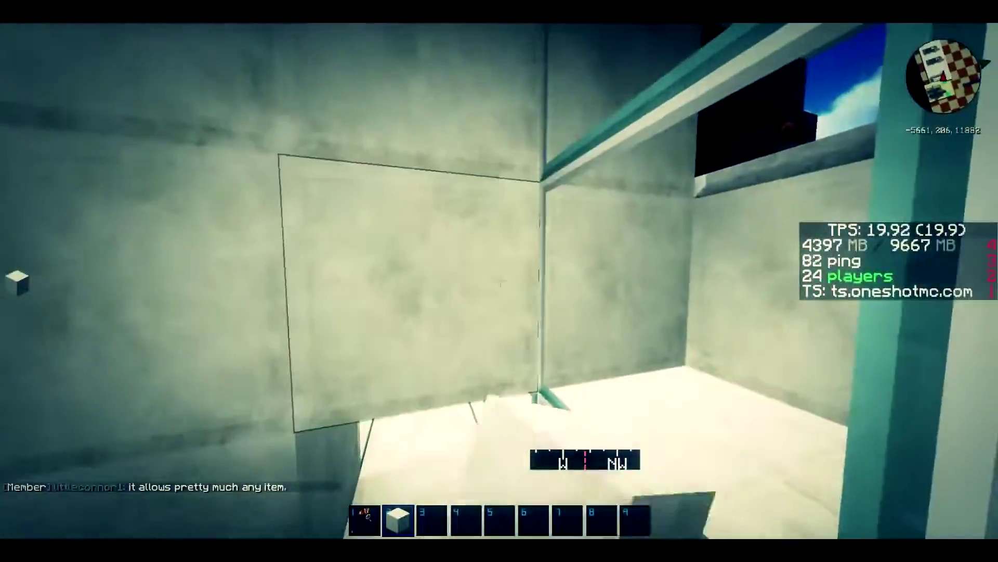
{"action": "left_click", "coordinate": [499, 282]}
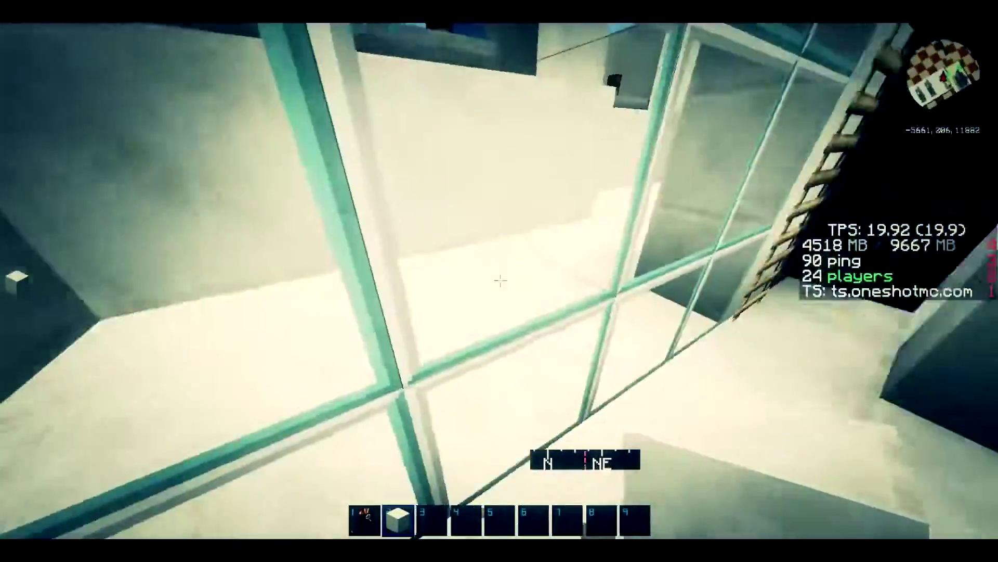
- Continue west through the glass corridor and bring up the creative inventory
{"action": "key", "text": "w"}
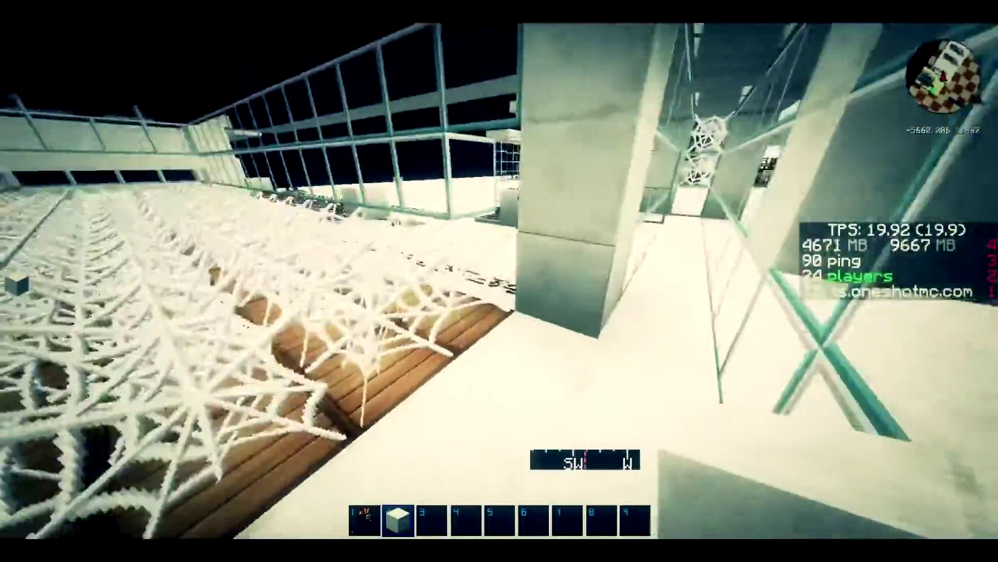
{"action": "key", "text": "w"}
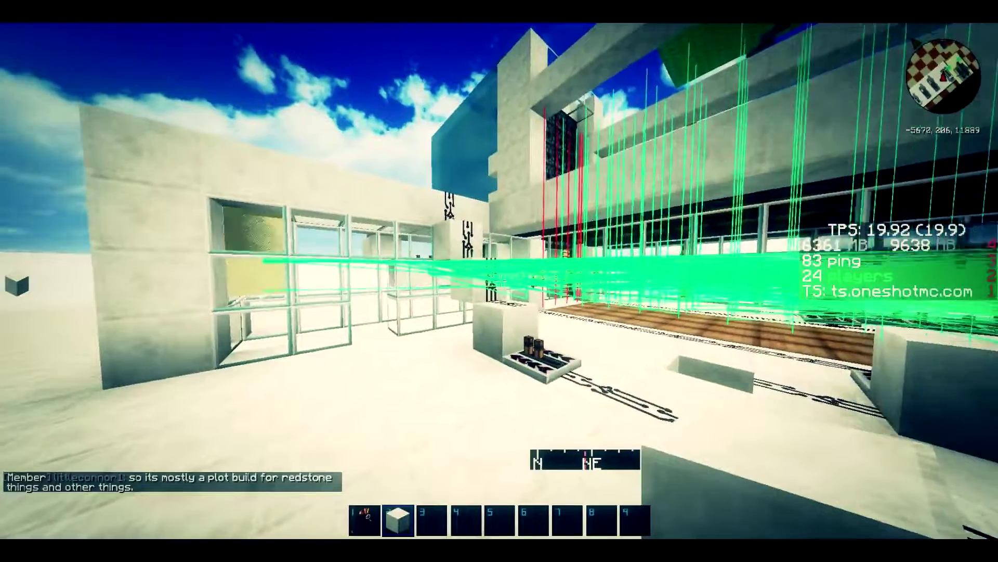
{"action": "key", "text": "e"}
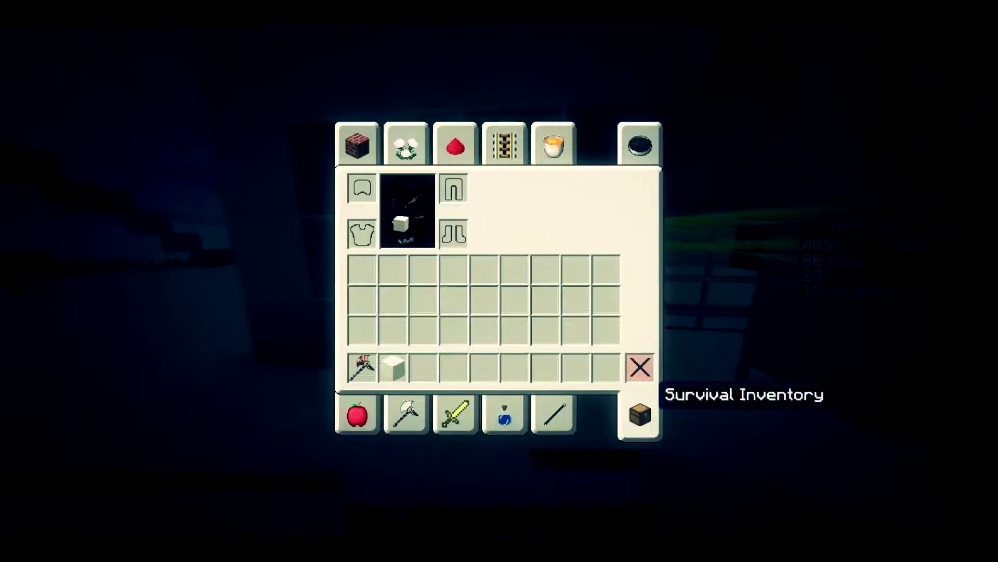
- Back in the build, toggle between wooden axe and quartz block, then leave the glass panes
{"action": "key", "text": "Escape"}
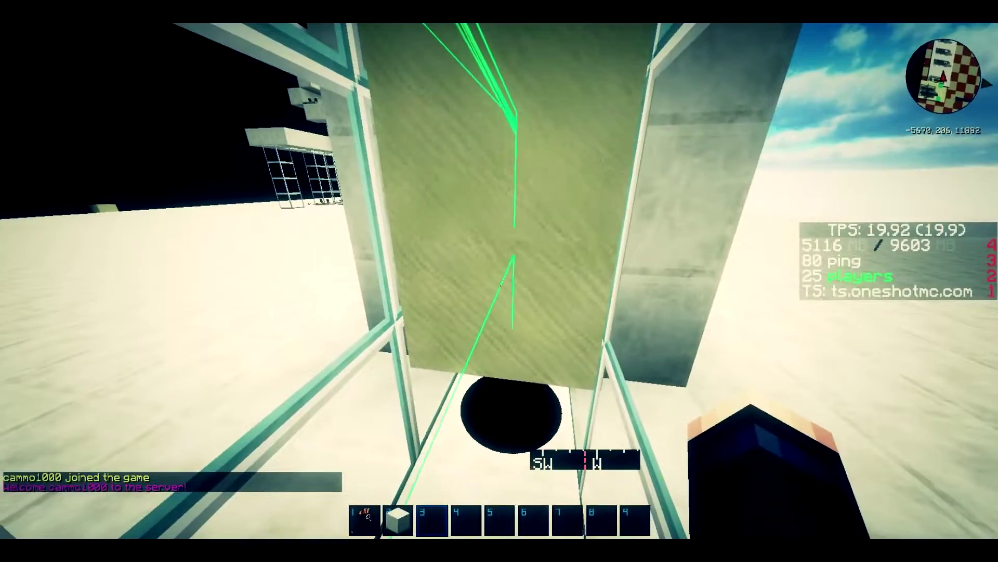
{"action": "key", "text": "1"}
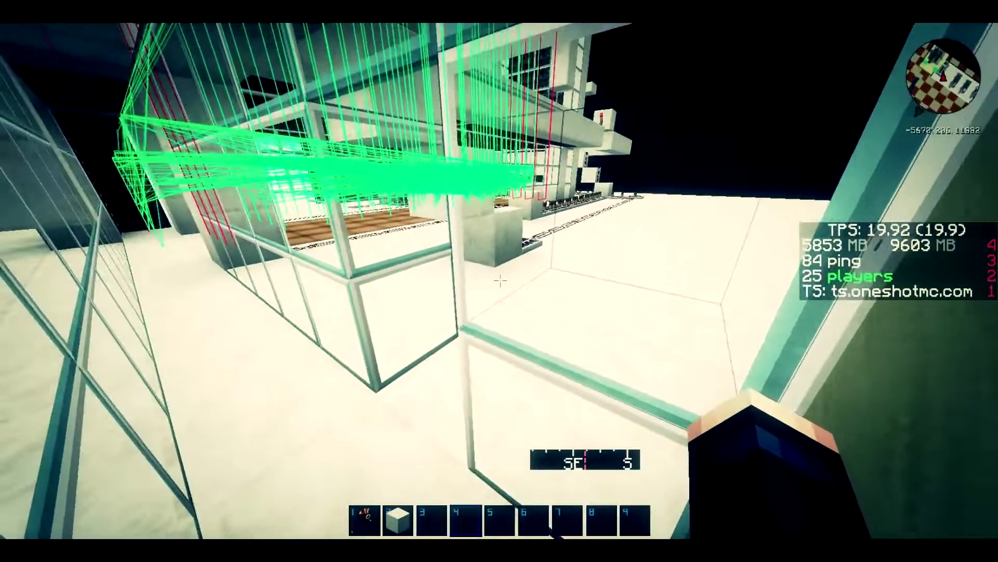
{"action": "key", "text": "1"}
{"action": "key", "text": "2"}
{"action": "key", "text": "1"}
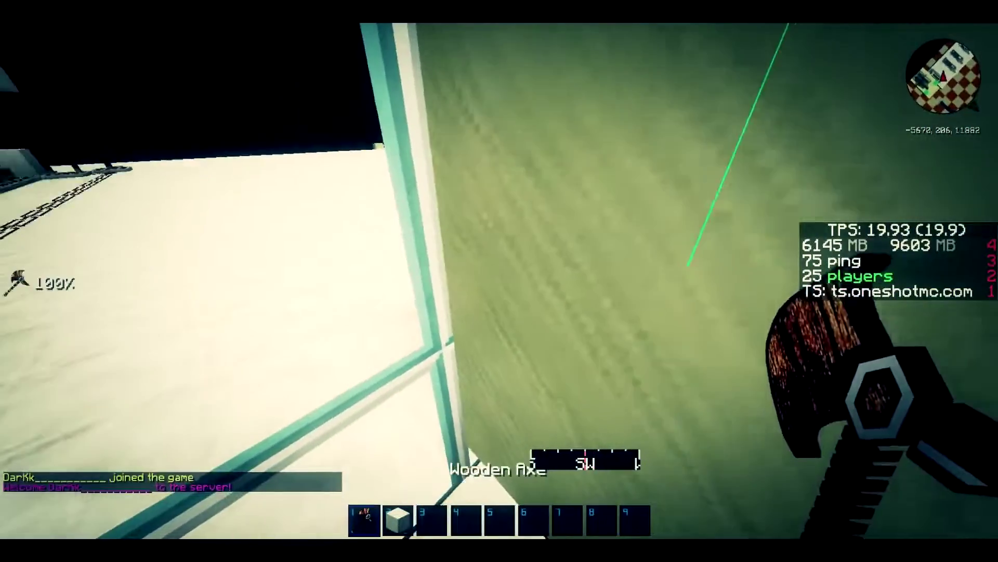
{"action": "key", "text": "2"}
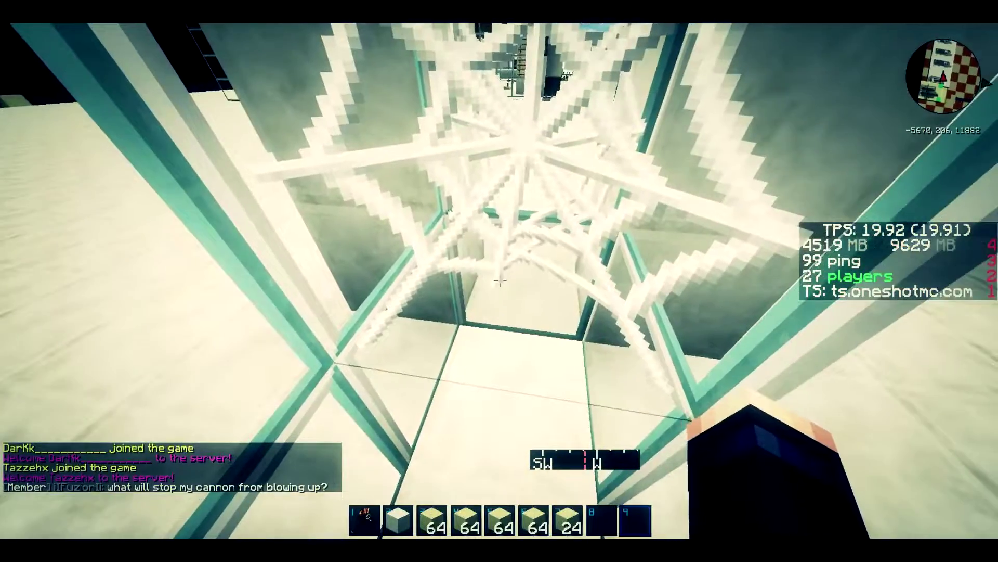
{"action": "key", "text": "w"}
{"action": "key", "text": "w"}
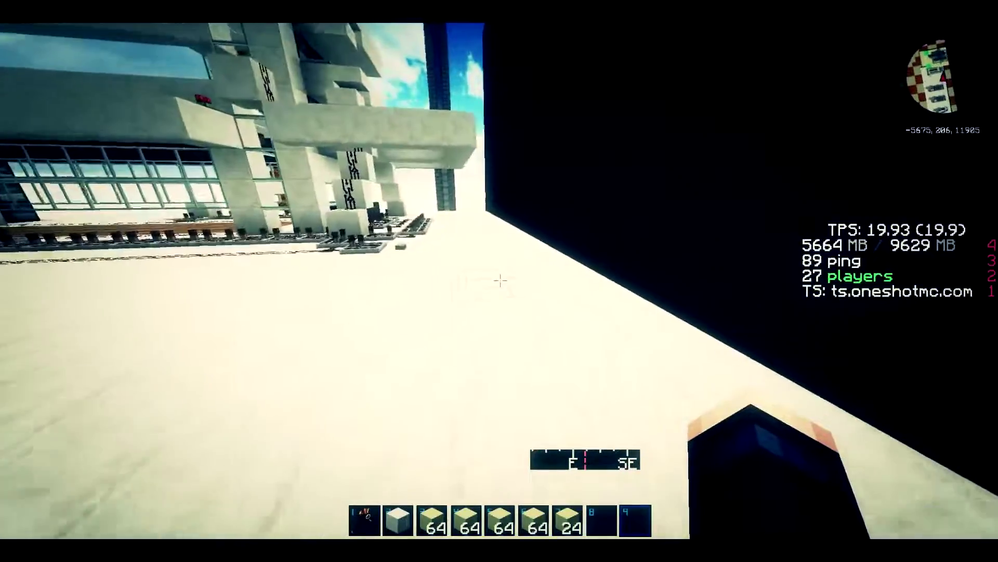
{"action": "type", "text": "w"}
{"action": "type", "text": "/fe"}
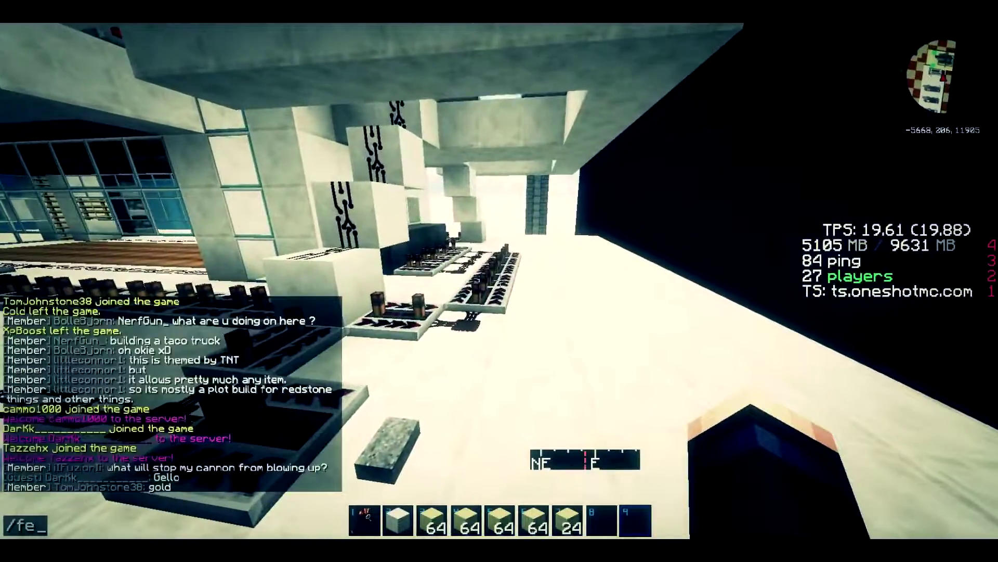
{"action": "type", "text": "ed"}
- Run /feed, fly to the dispenser wall, and mark the second corner of the 280-block selection
{"action": "key", "text": "Return"}
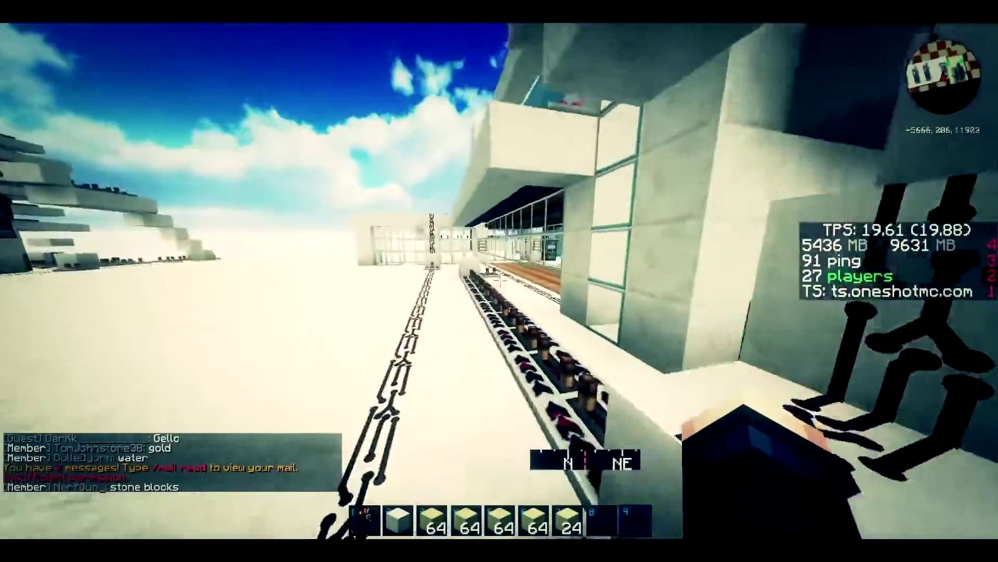
{"action": "key", "text": "w"}
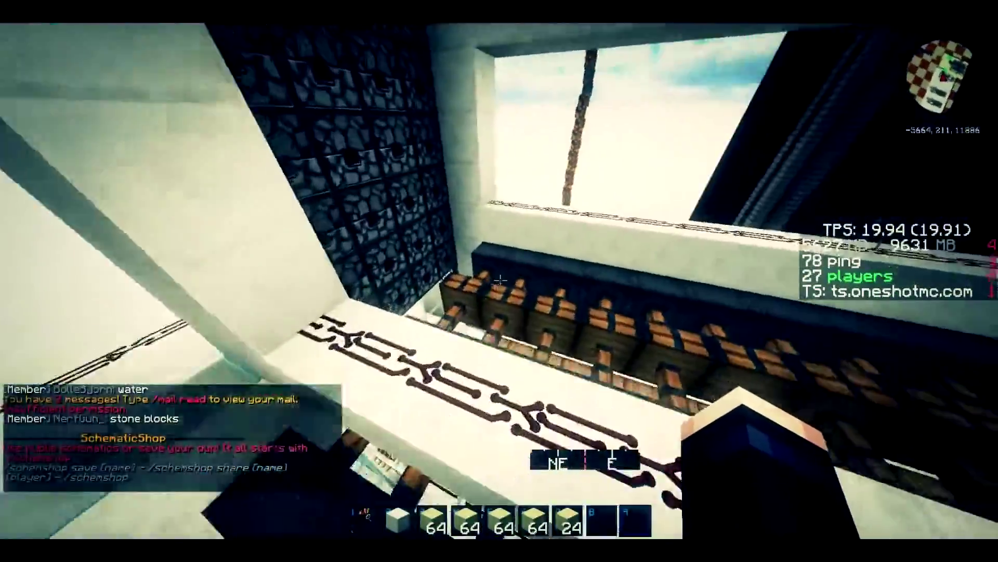
{"action": "key", "text": "w"}
{"action": "scroll", "coordinate": [499, 280], "scroll_direction": "down", "scroll_amount": 2}
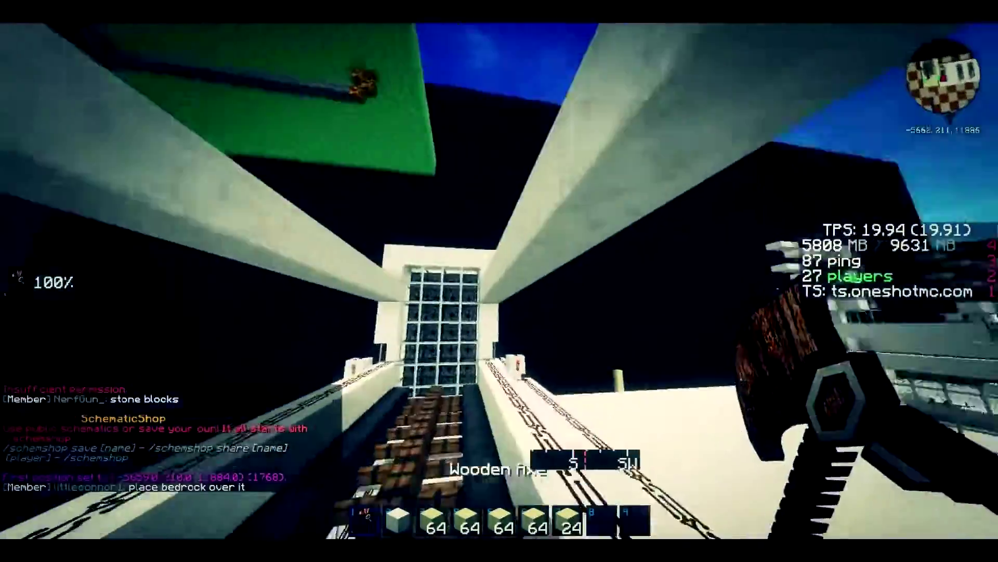
{"action": "key", "text": "w"}
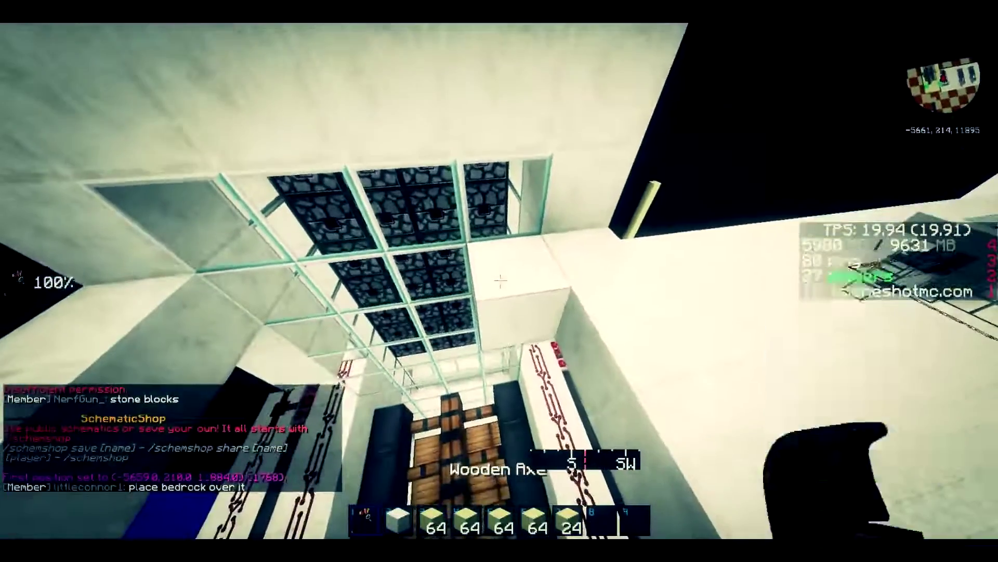
{"action": "right_click", "coordinate": [500, 280]}
{"action": "type", "text": "t//set air"}
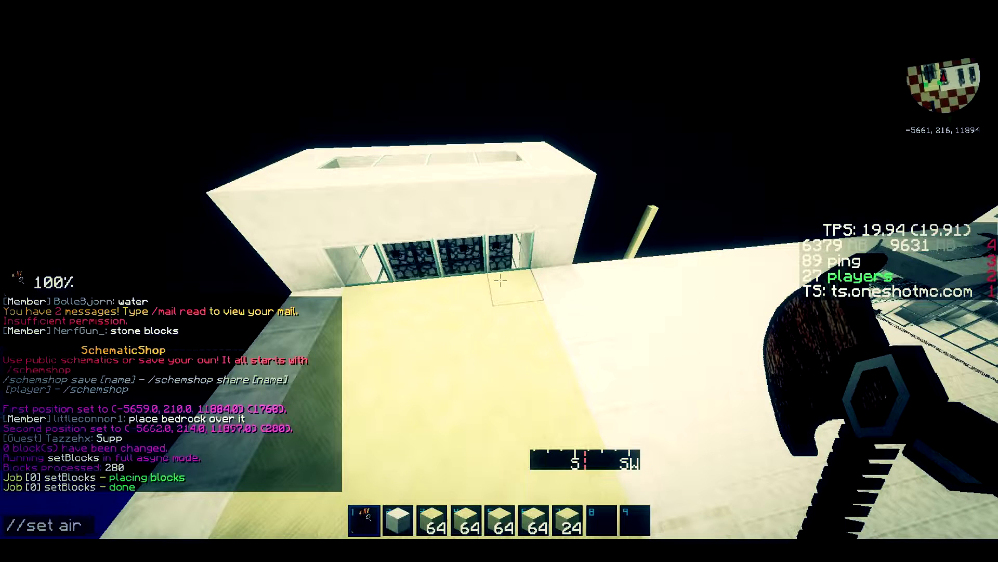
{"action": "scroll", "coordinate": [499, 280], "scroll_direction": "down", "scroll_amount": 2}
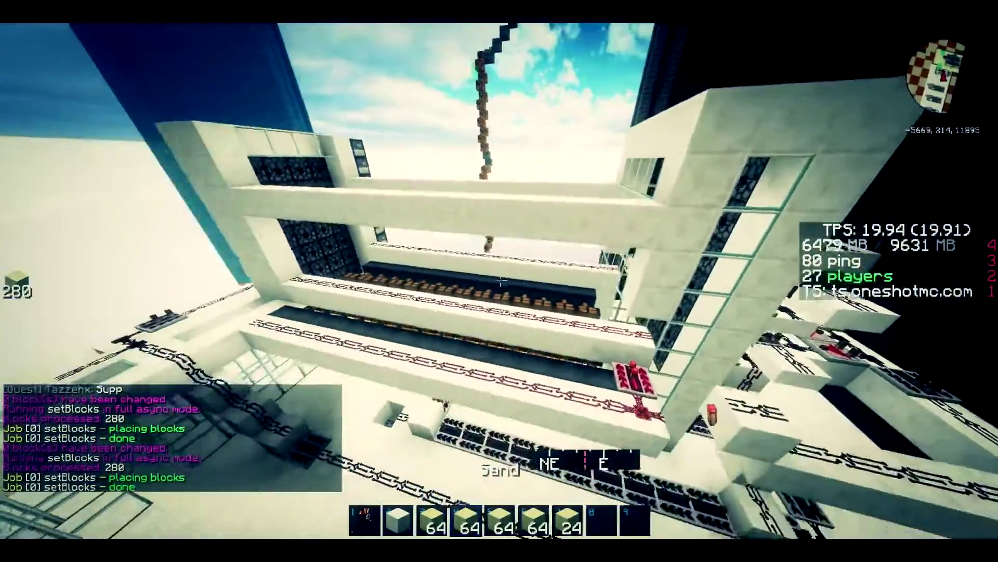